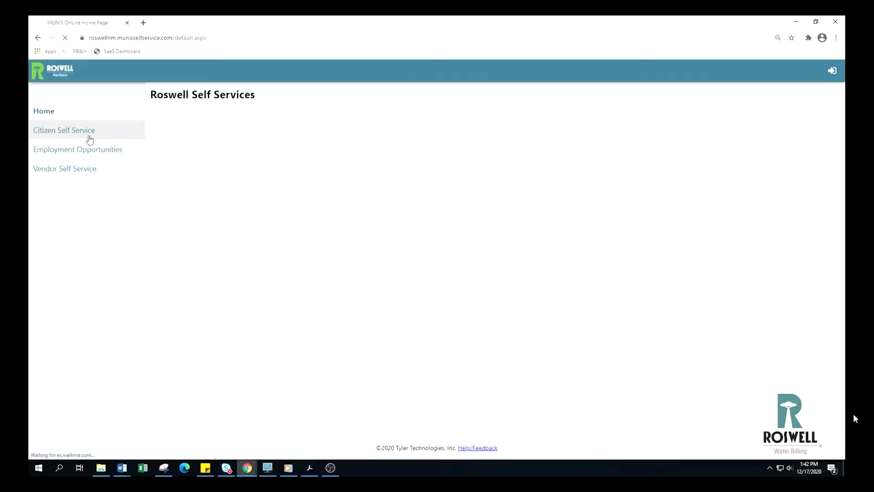
# Step: Register a new citizen user with User ID, password, hint and email address filled in
pyautogui.click(90, 140)
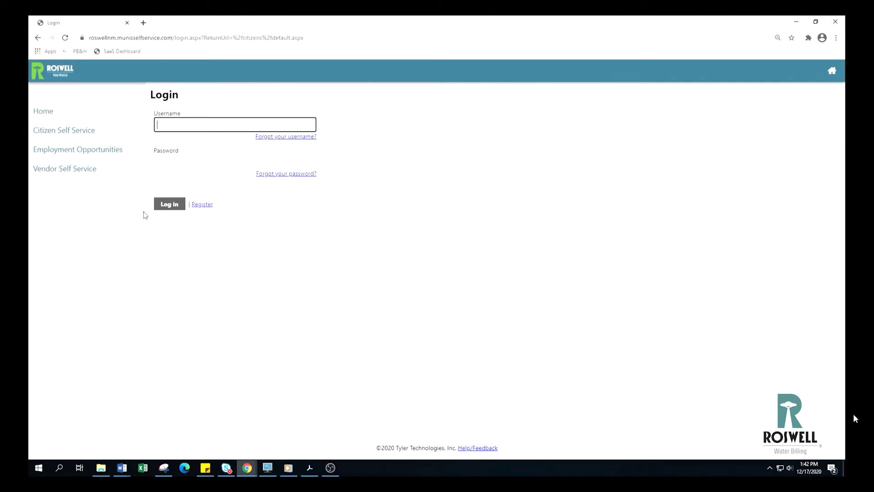
pyautogui.click(202, 210)
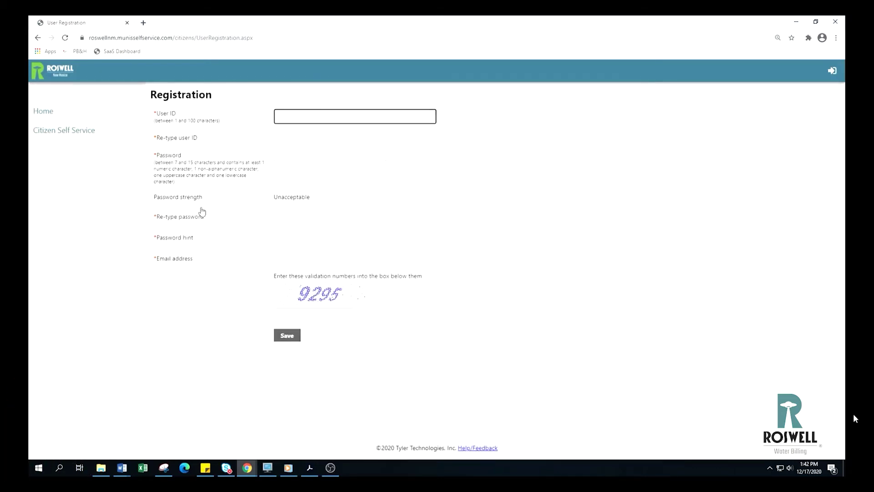
pyautogui.press('Tab')
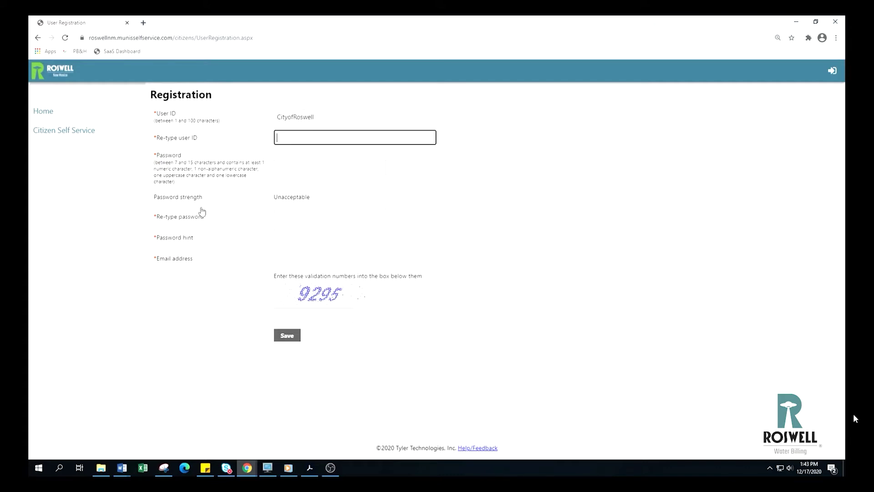
pyautogui.press('Tab')
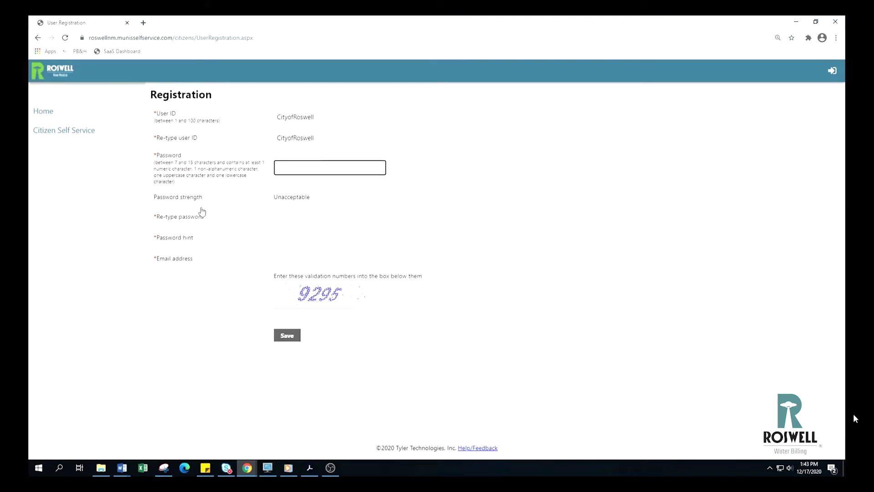
pyautogui.press('Tab')
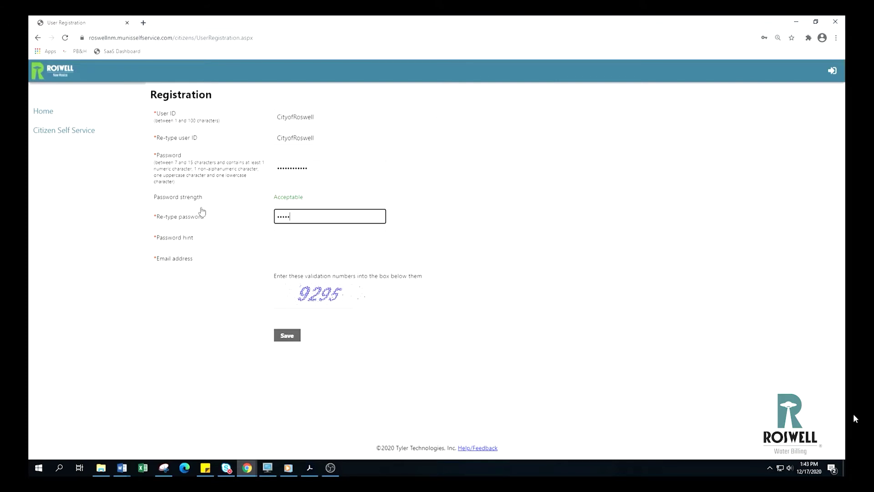
pyautogui.press('Tab')
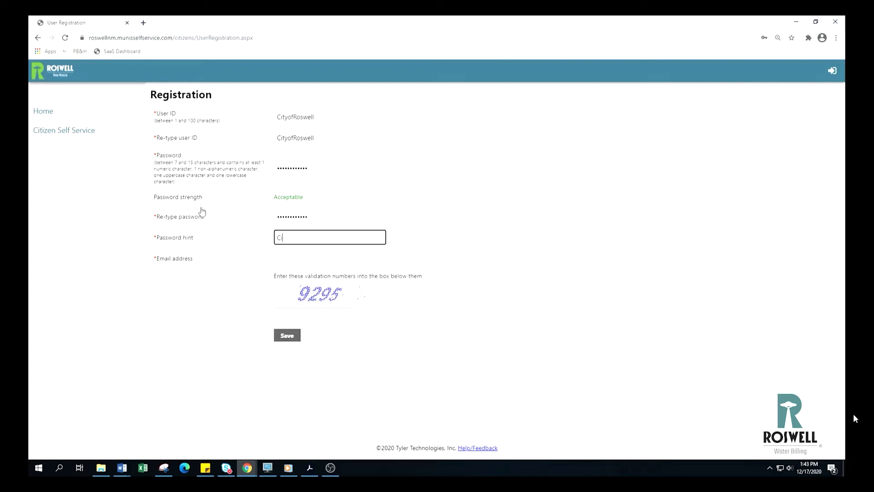
pyautogui.press('Tab')
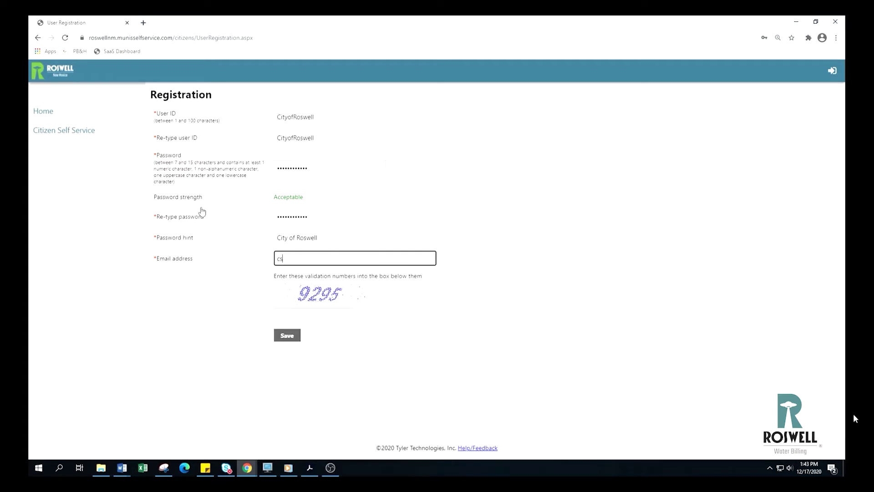
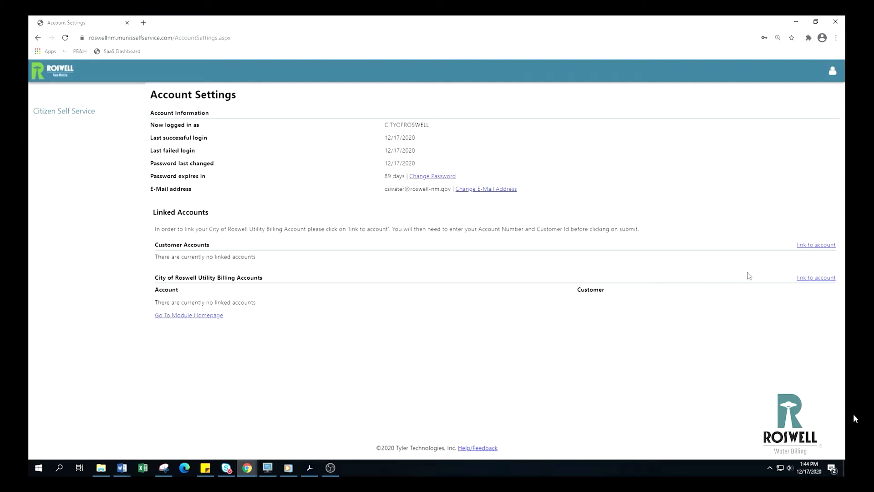
pyautogui.click(800, 278)
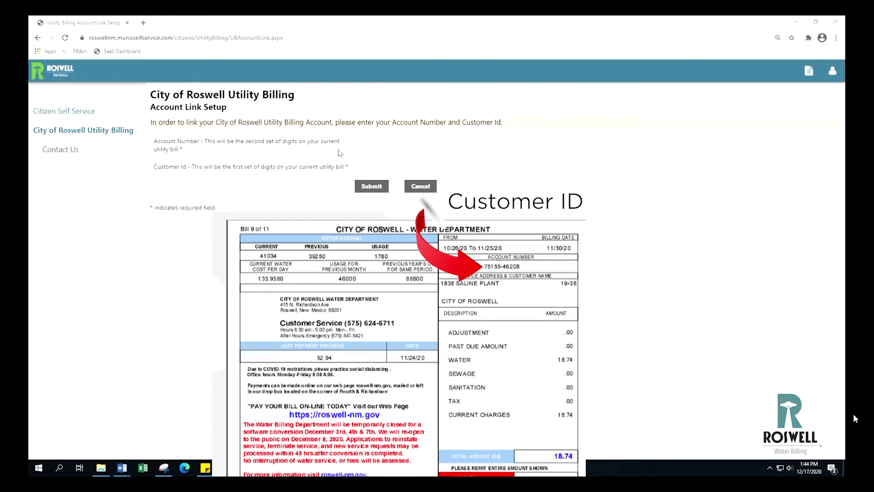
pyautogui.click(359, 145)
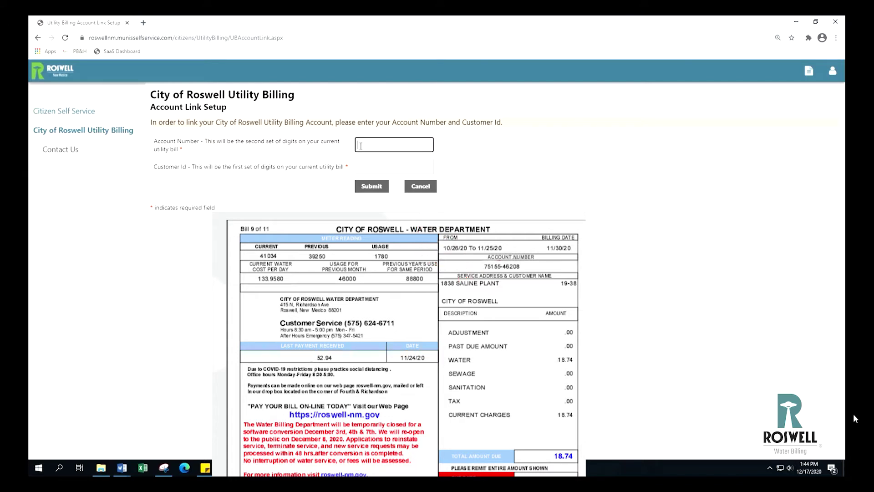
pyautogui.press('Tab')
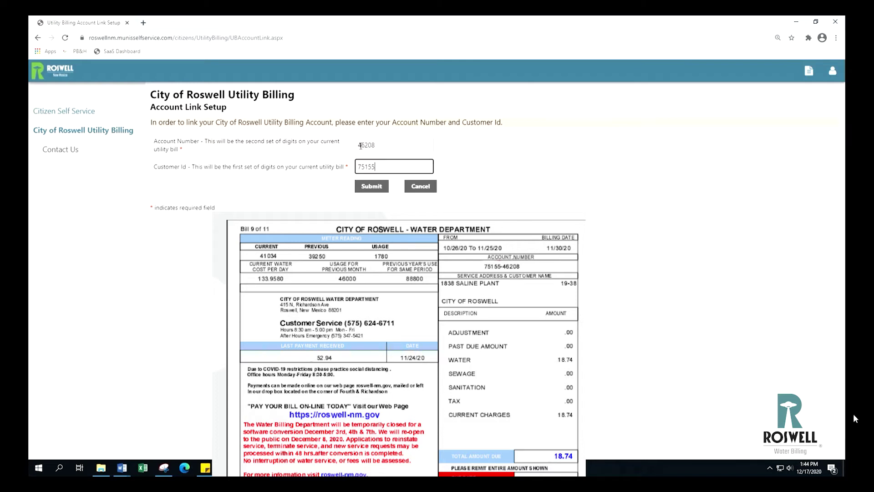
pyautogui.click(371, 186)
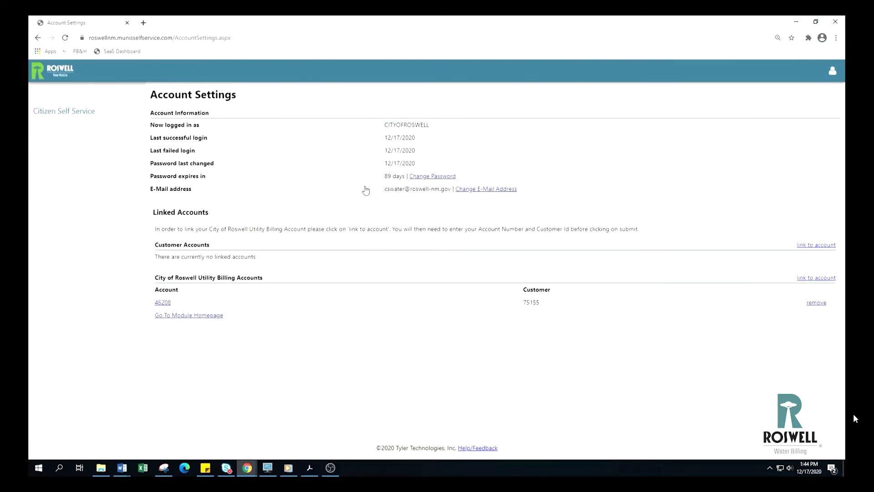
pyautogui.click(159, 305)
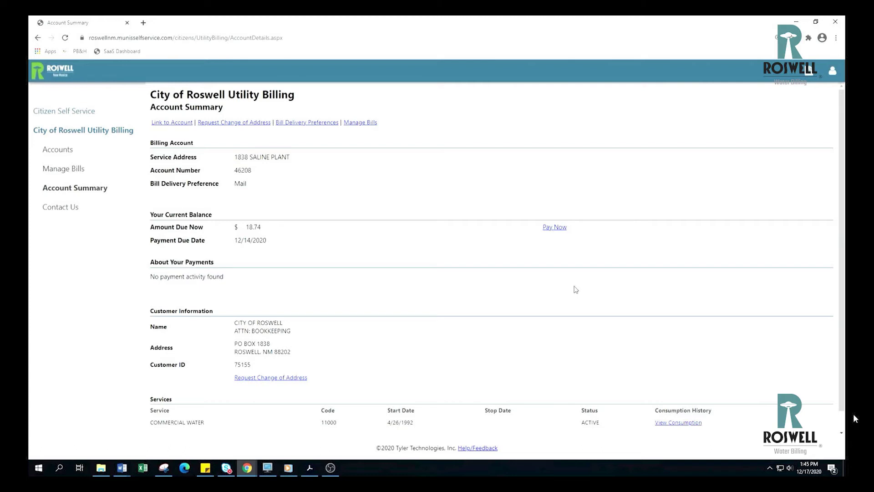
pyautogui.click(557, 228)
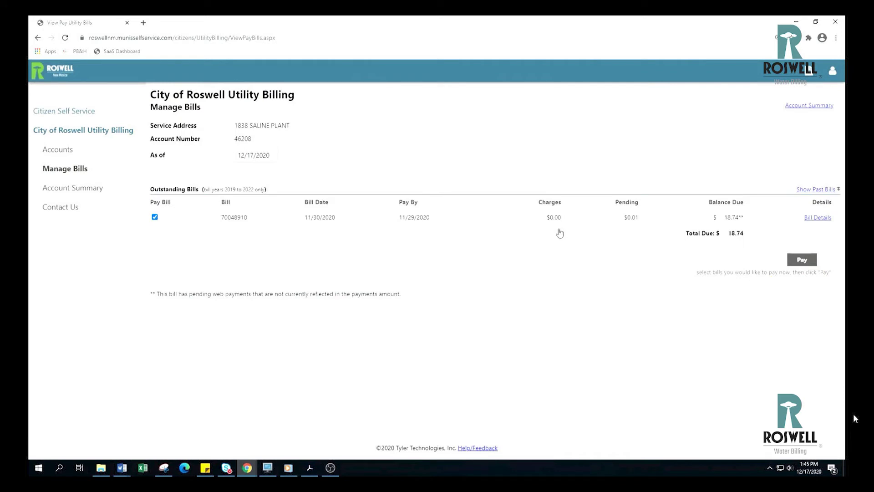
pyautogui.click(796, 263)
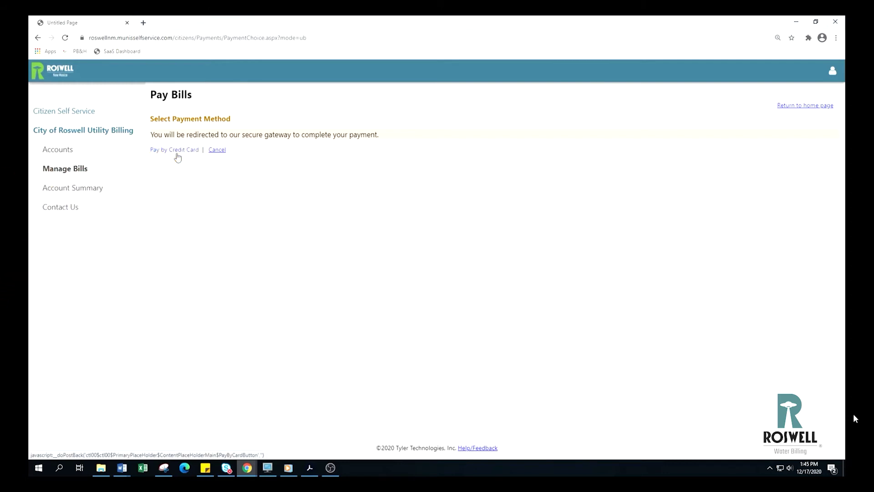
# Step: Choose credit card and submit the billing address with first name, last name, phone and e-mail
pyautogui.click(176, 152)
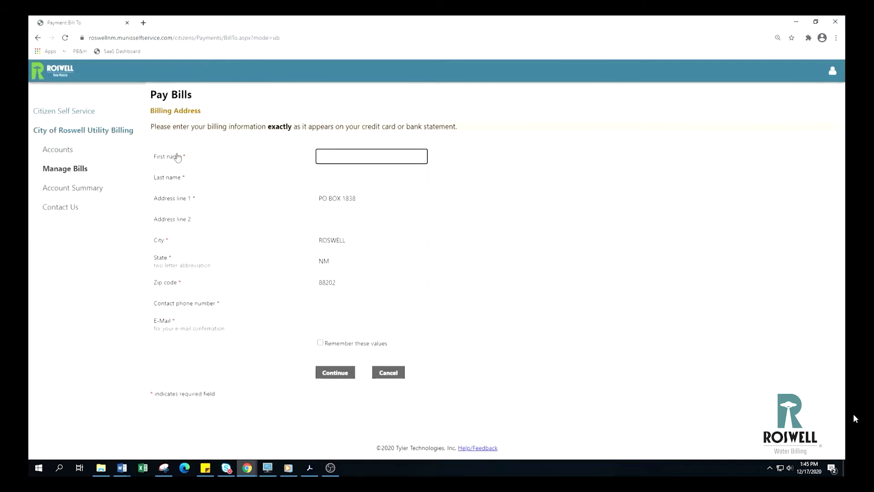
pyautogui.write('Roswell')
pyautogui.press('Tab')
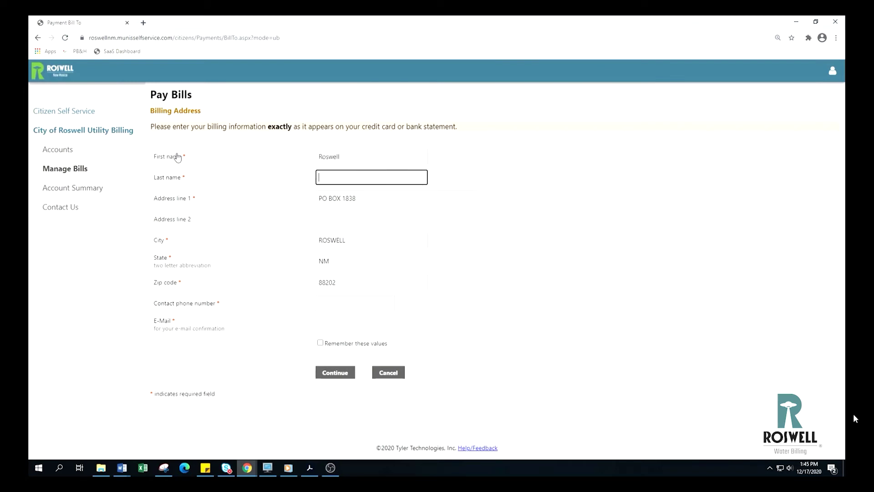
pyautogui.write('NM')
pyautogui.press('Tab')
pyautogui.press('Tab')
pyautogui.press('Tab')
pyautogui.press('Tab')
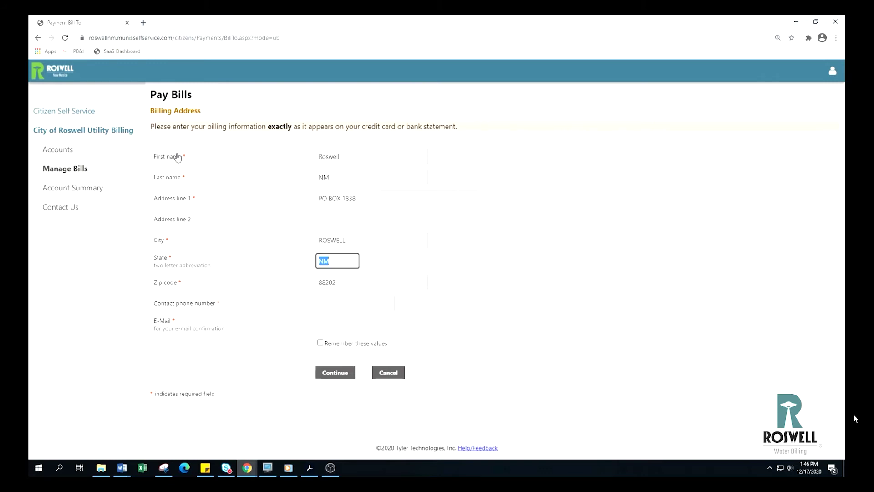
pyautogui.press('Tab')
pyautogui.press('Tab')
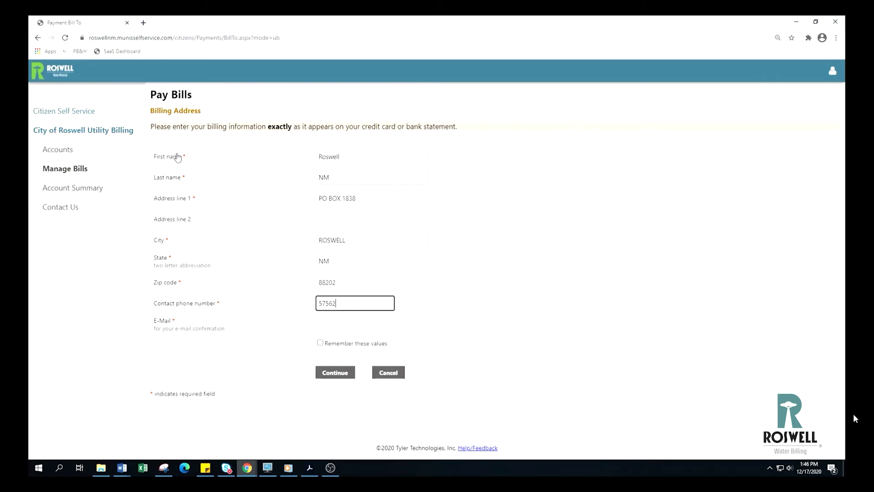
pyautogui.press('Tab')
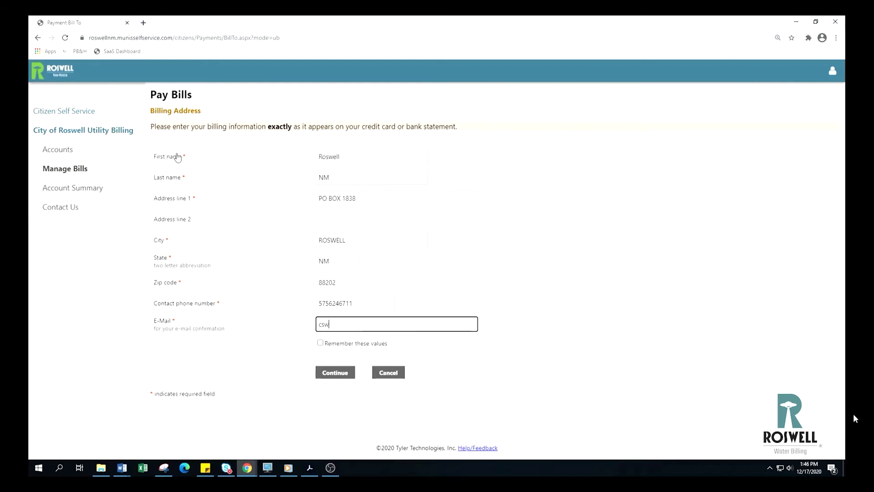
pyautogui.click(332, 379)
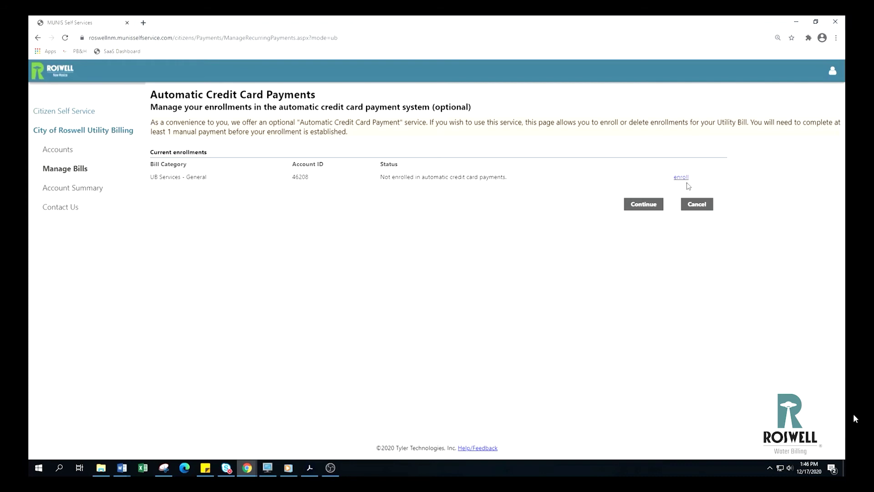
# Step: Skip automatic payment enrollment and change the payment amount from $18.74 to $100
pyautogui.click(644, 204)
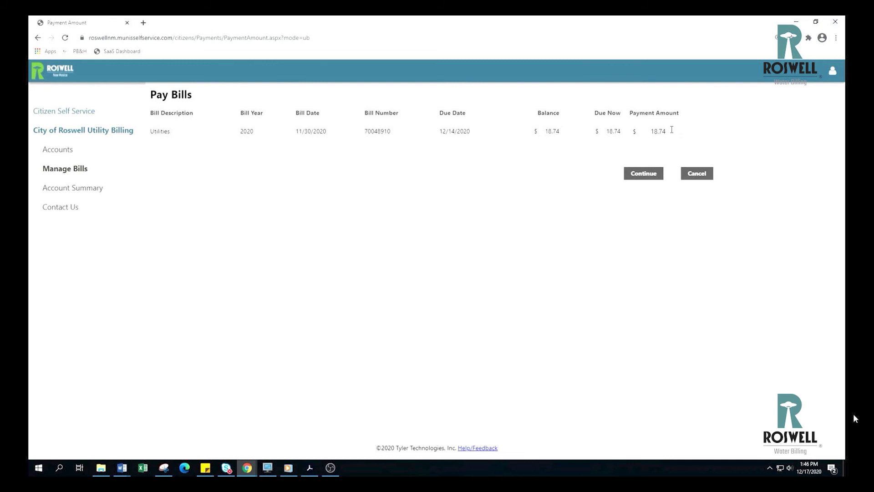
pyautogui.doubleClick(671, 131)
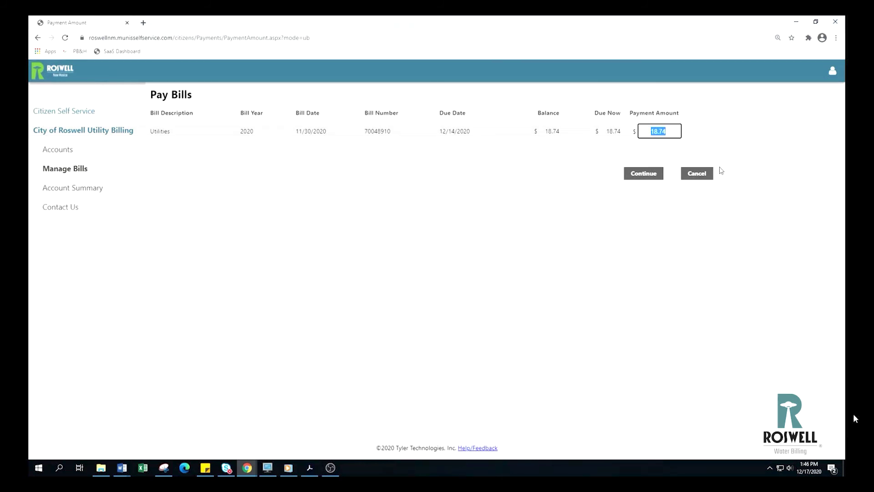
pyautogui.write('100')
pyautogui.press('Tab')
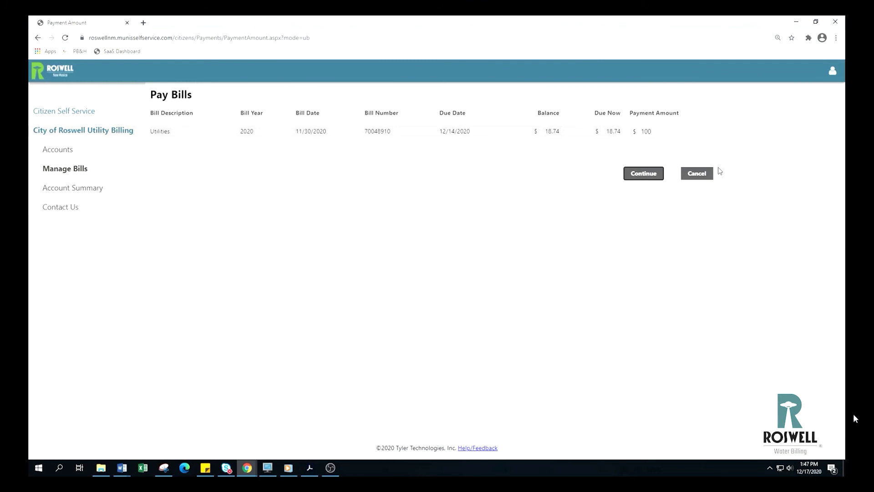
pyautogui.click(644, 173)
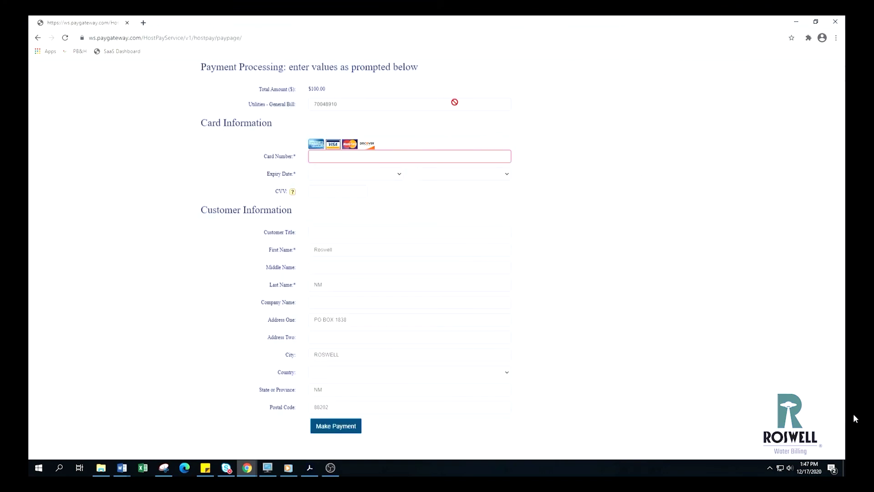